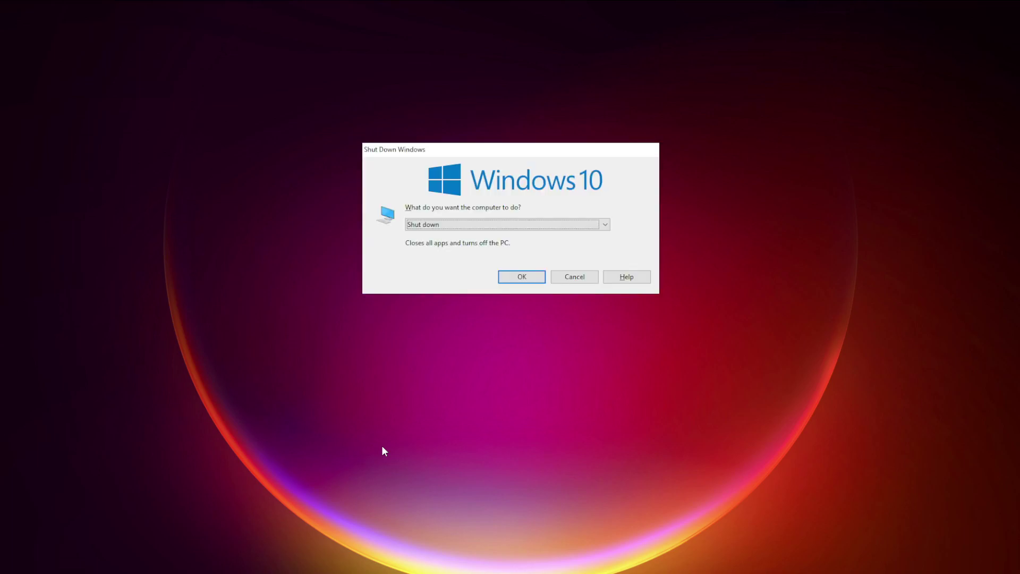
# - Pick Restart from the Windows shut-down action list
pyautogui.click(474, 225)
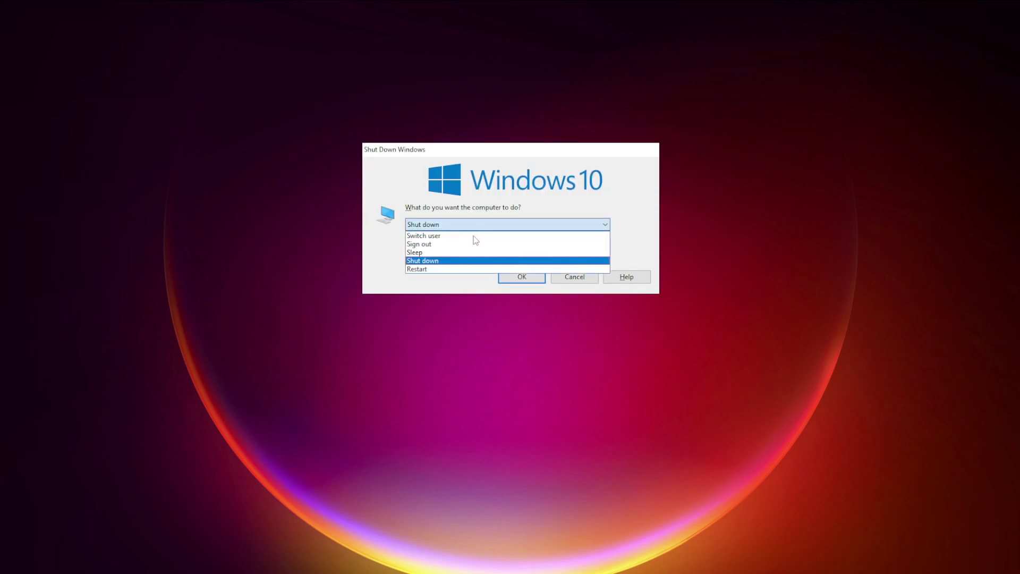
pyautogui.click(458, 269)
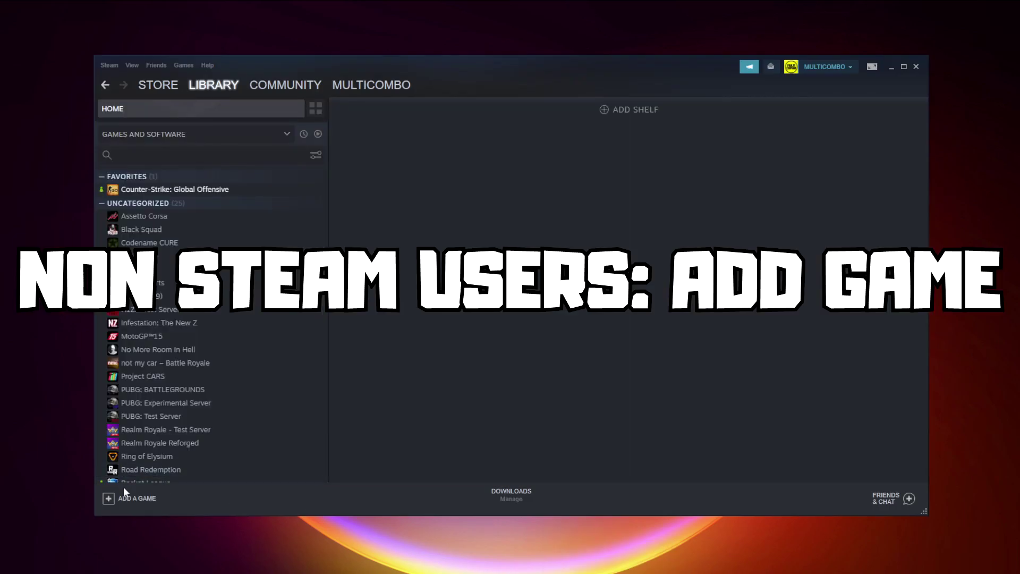
# - Add YOUR PROBLEMATIC GAME to the Steam library through Add a Non-Steam Game
pyautogui.click(134, 498)
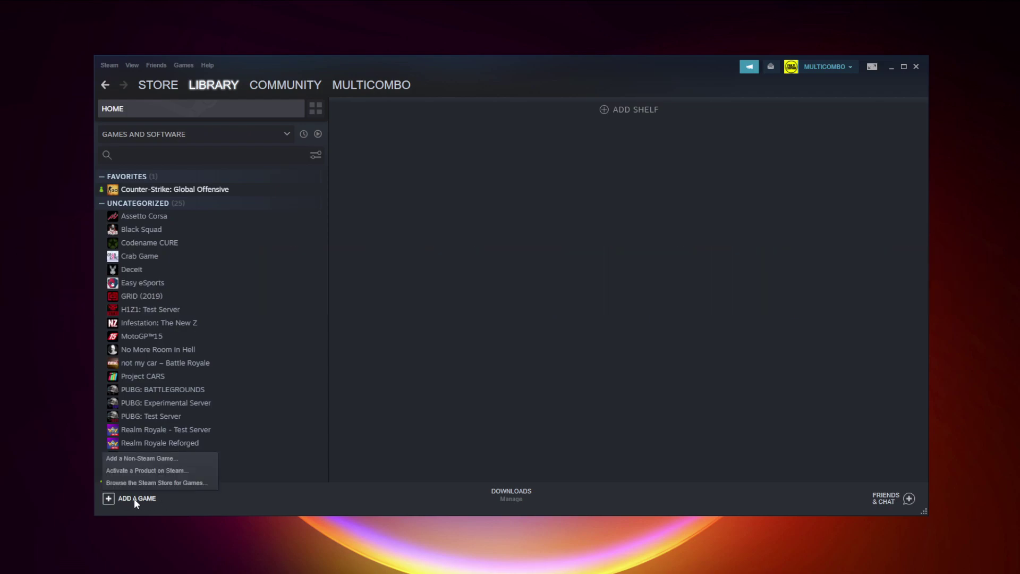
pyautogui.click(138, 460)
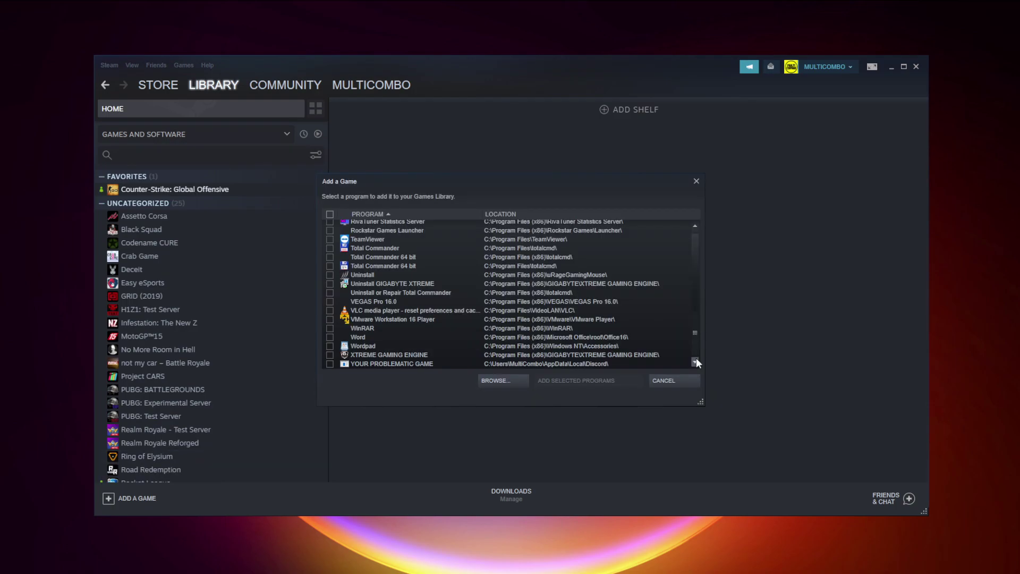
pyautogui.click(377, 363)
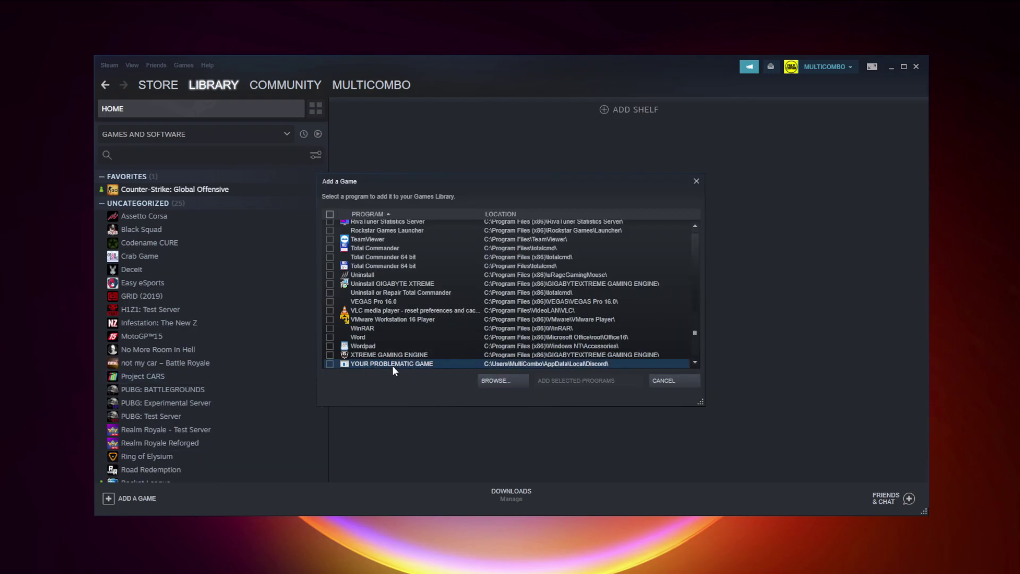
pyautogui.click(329, 364)
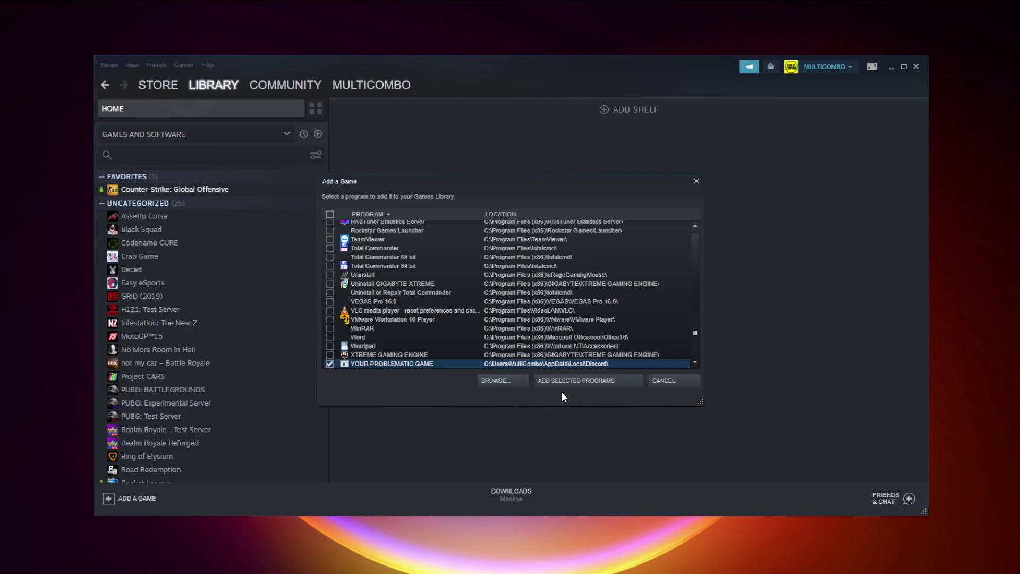
pyautogui.click(594, 383)
pyautogui.scroll(-3, 294, 341)
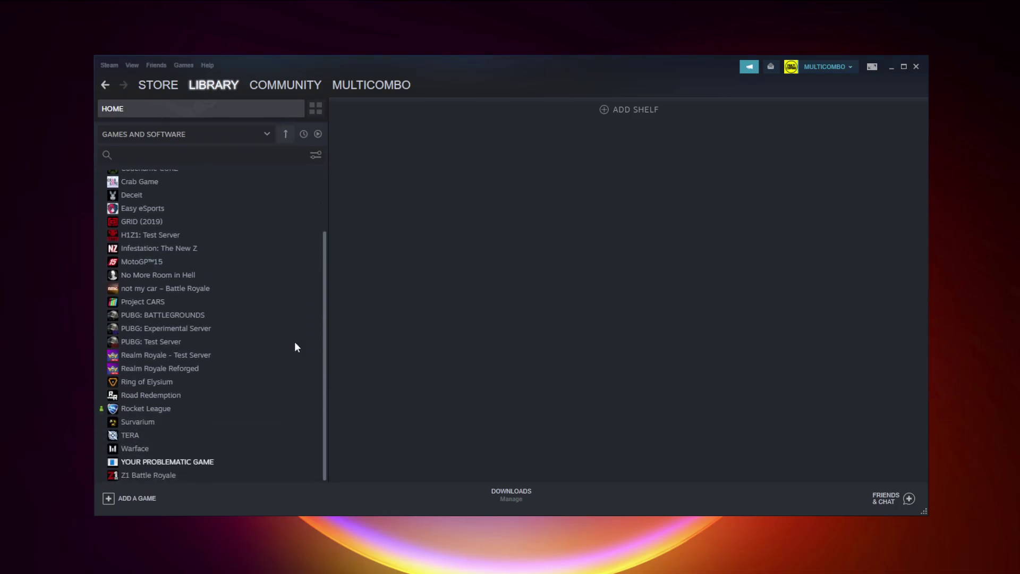
# - Select YOUR PROBLEMATIC GAME, then open Steam Settings > Controller > General Controller Settings
pyautogui.click(198, 463)
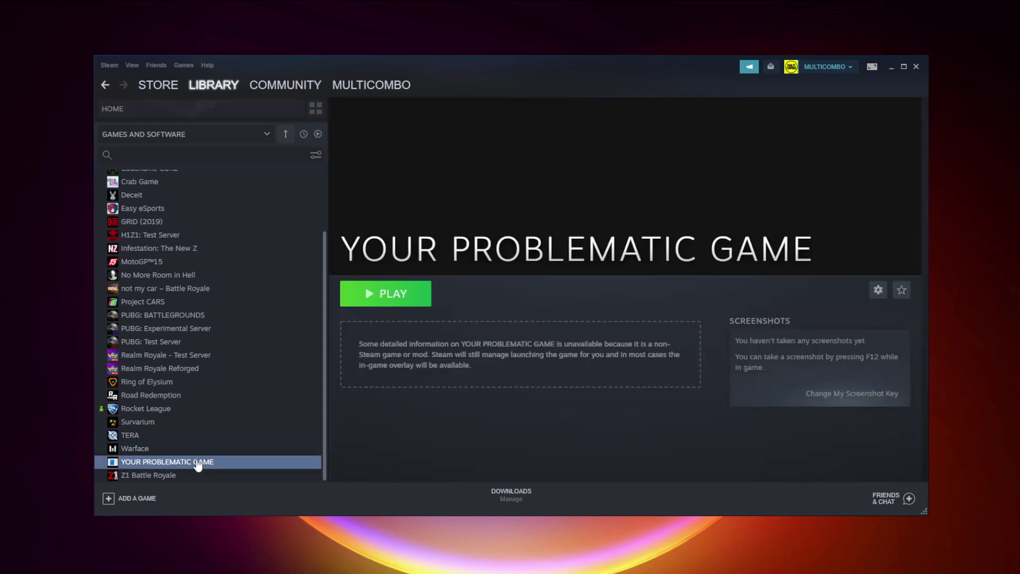
pyautogui.click(107, 66)
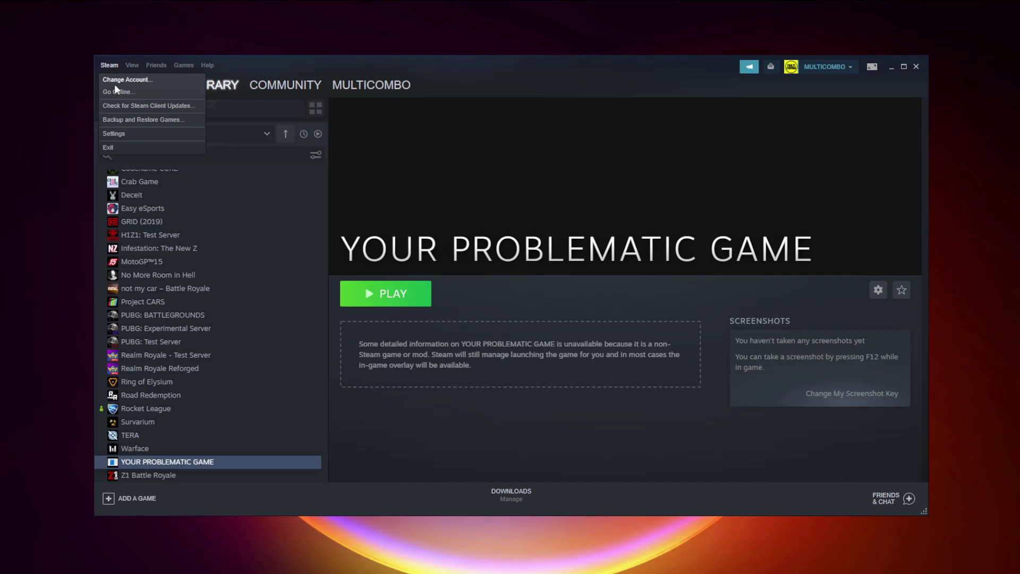
pyautogui.click(129, 136)
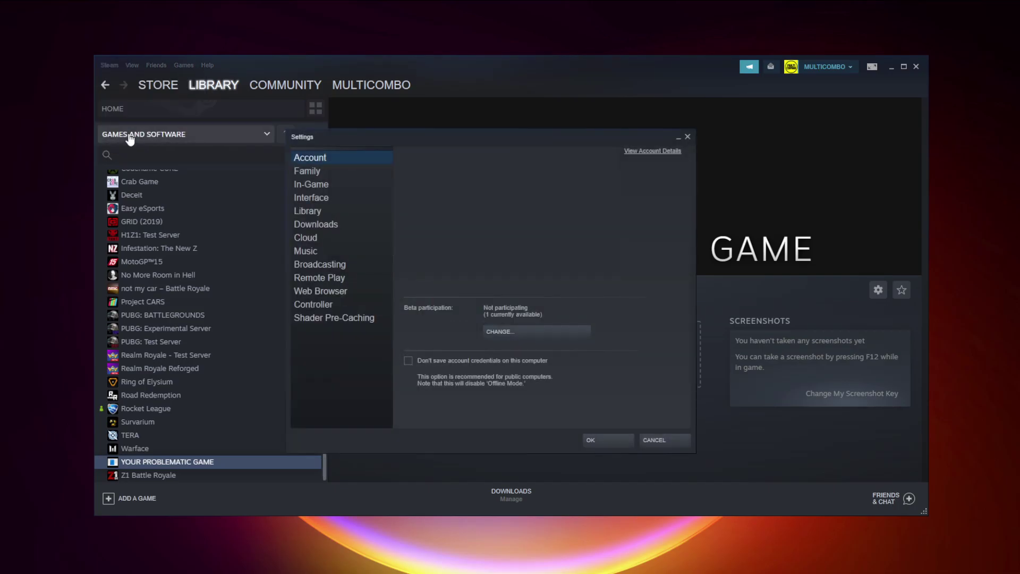
pyautogui.click(334, 303)
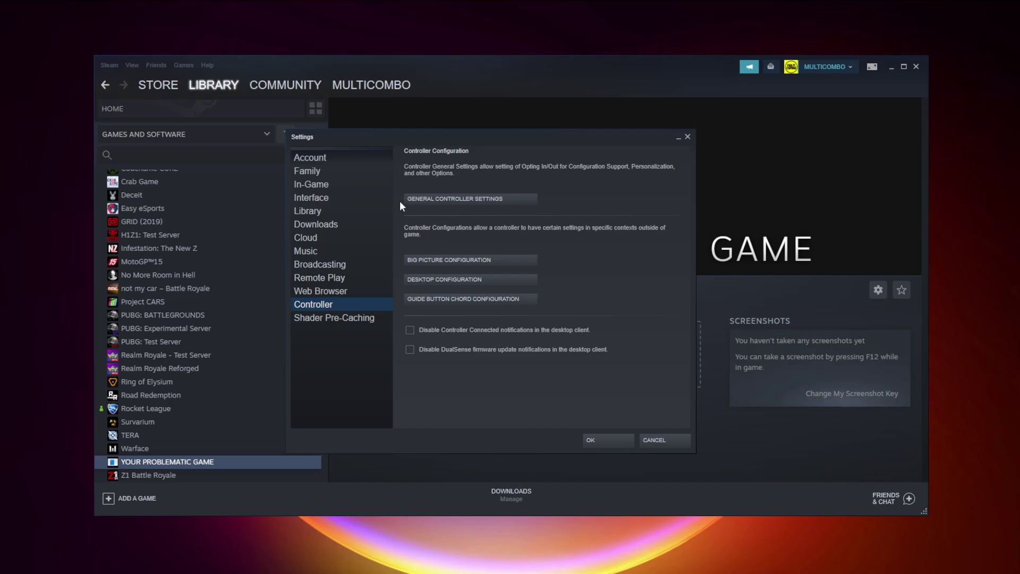
pyautogui.click(470, 201)
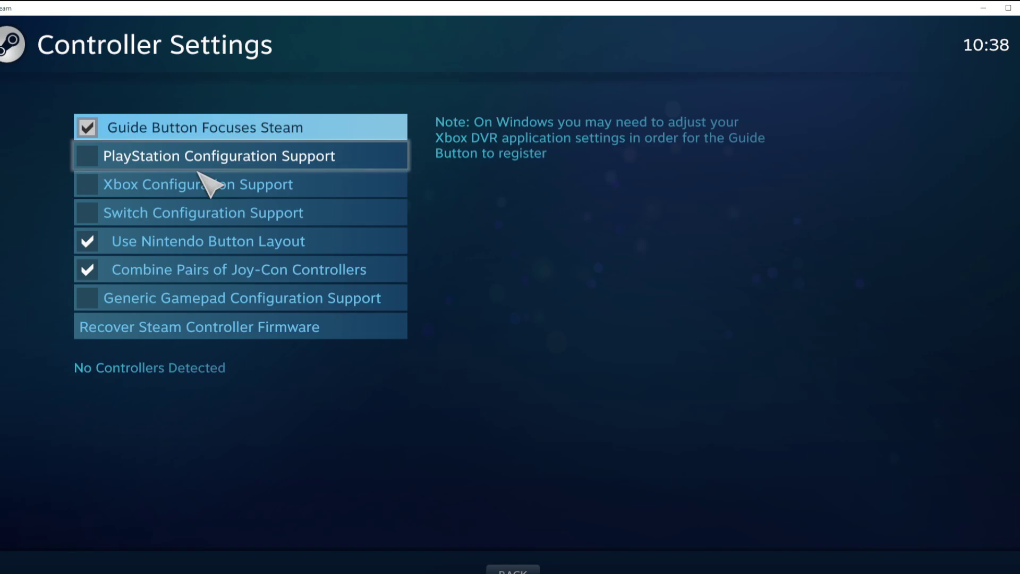
# - Enable Xbox Configuration Support and check the Xbox 360 Controller's calibration without changes
pyautogui.click(103, 192)
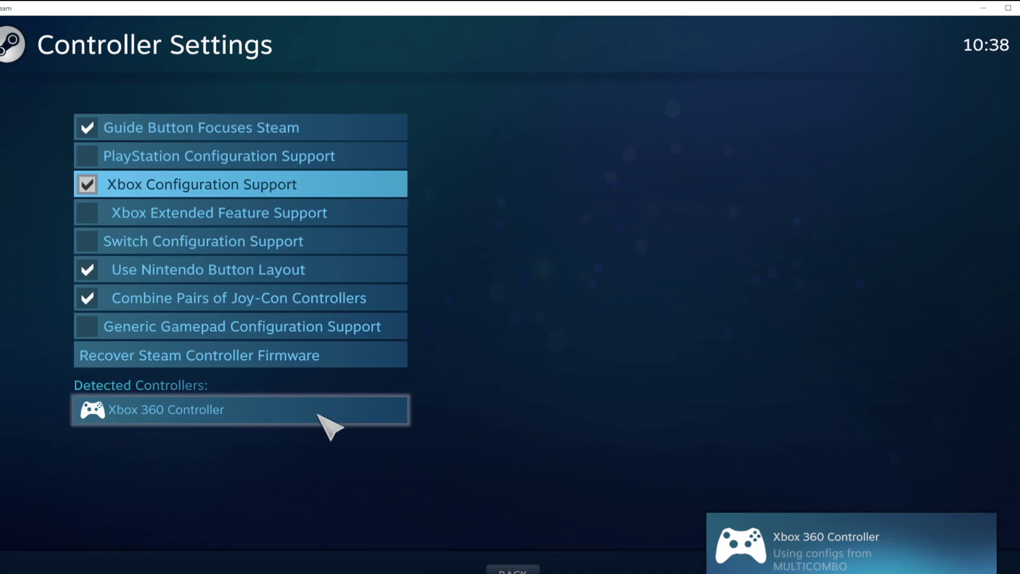
pyautogui.click(287, 419)
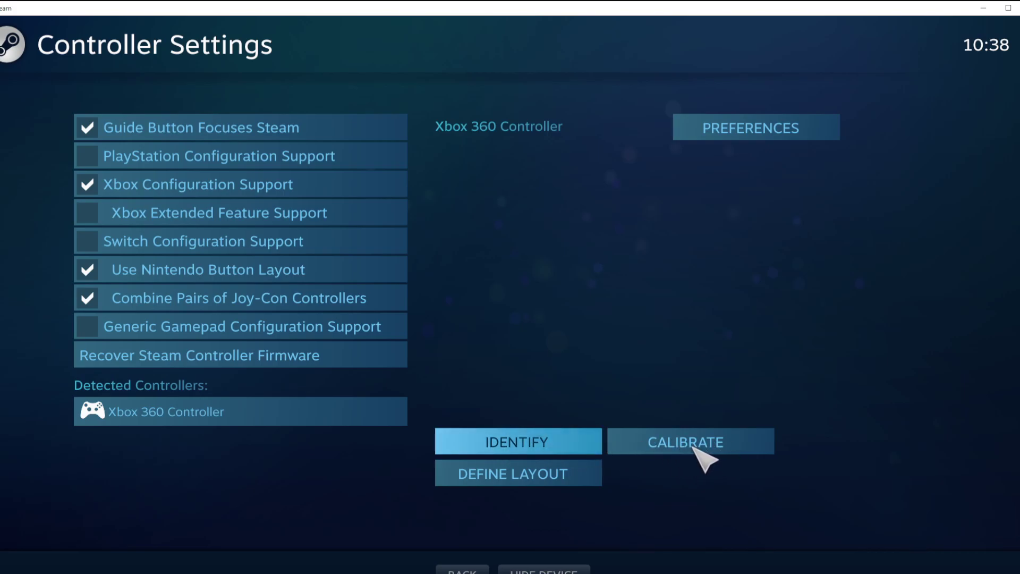
pyautogui.click(686, 441)
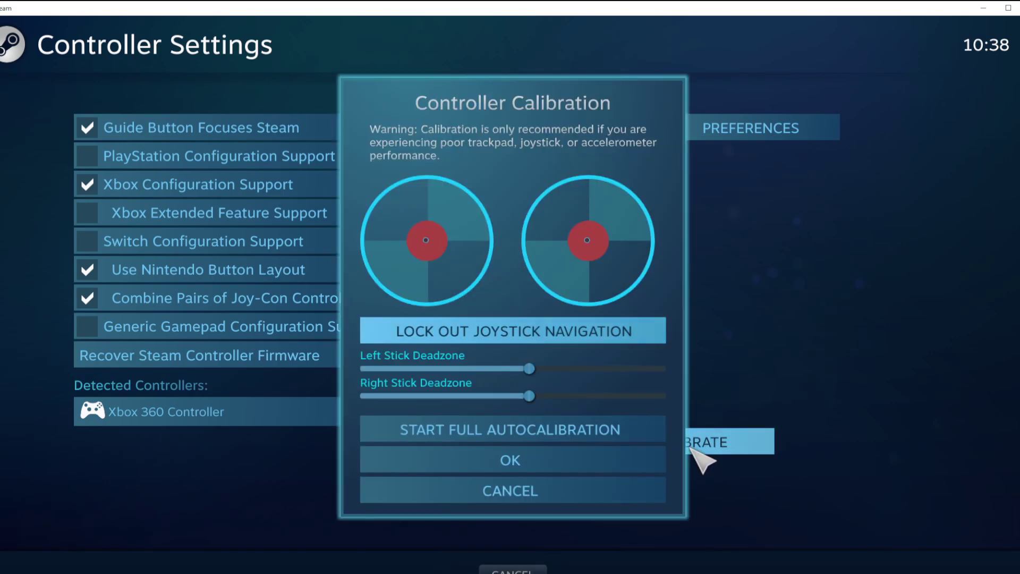
pyautogui.press('Escape')
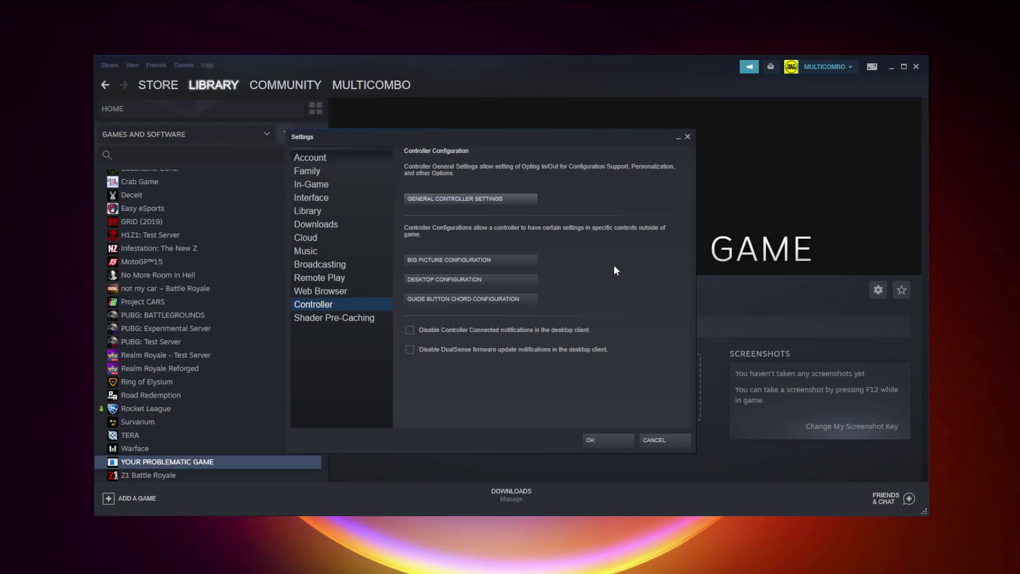
# - Confirm the Steam settings with OK and enter Big Picture Mode
pyautogui.click(607, 438)
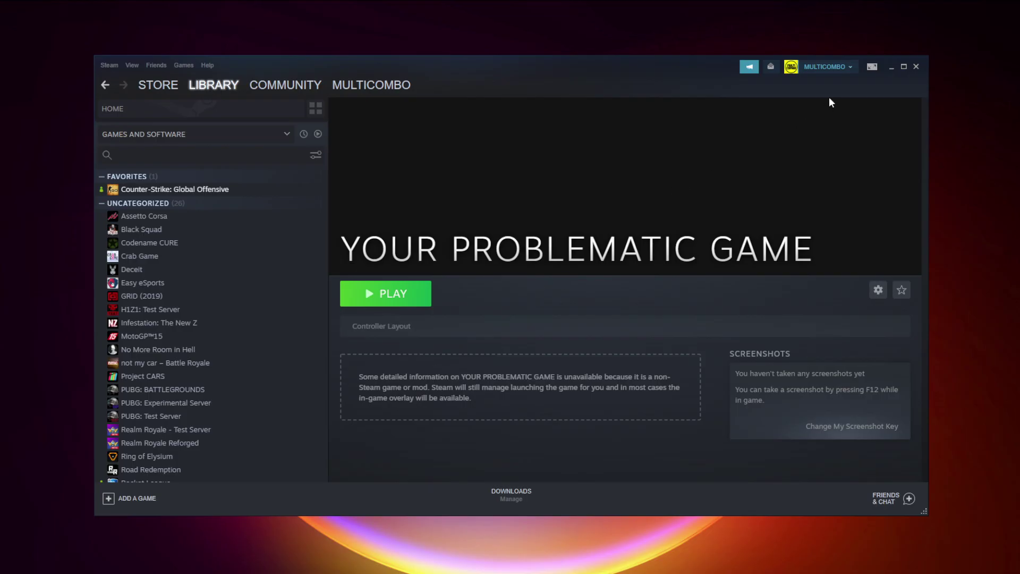
pyautogui.click(874, 70)
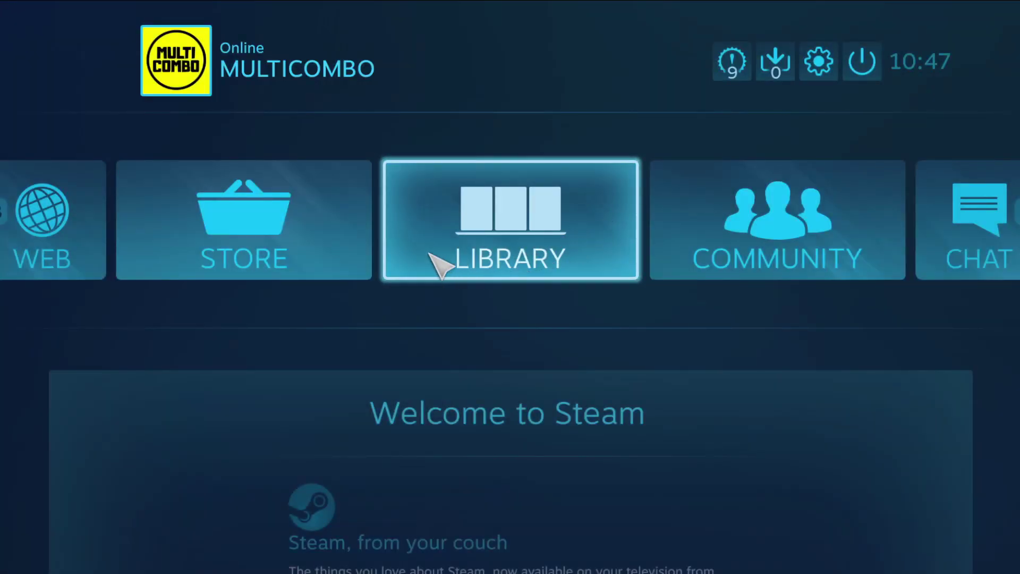
# - Open Counter-Strike: Global Offensive from the Big Picture library and show its Manage Game options
pyautogui.click(530, 275)
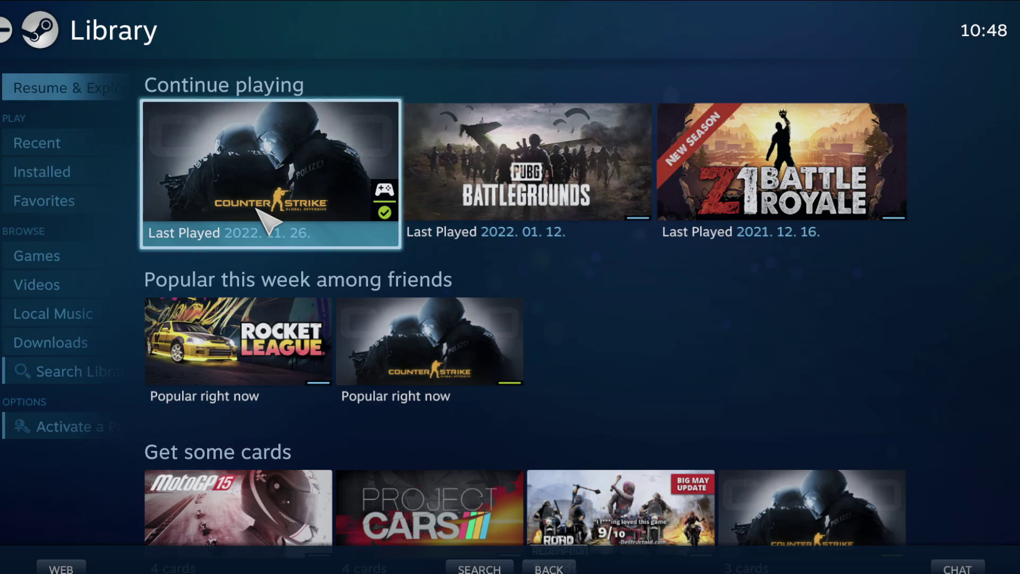
pyautogui.click(269, 217)
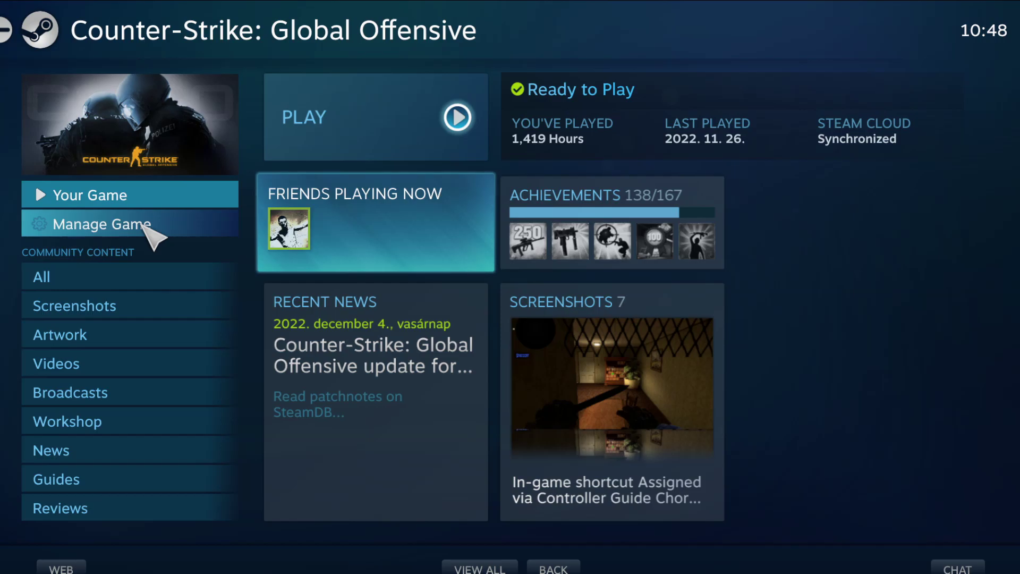
pyautogui.click(148, 233)
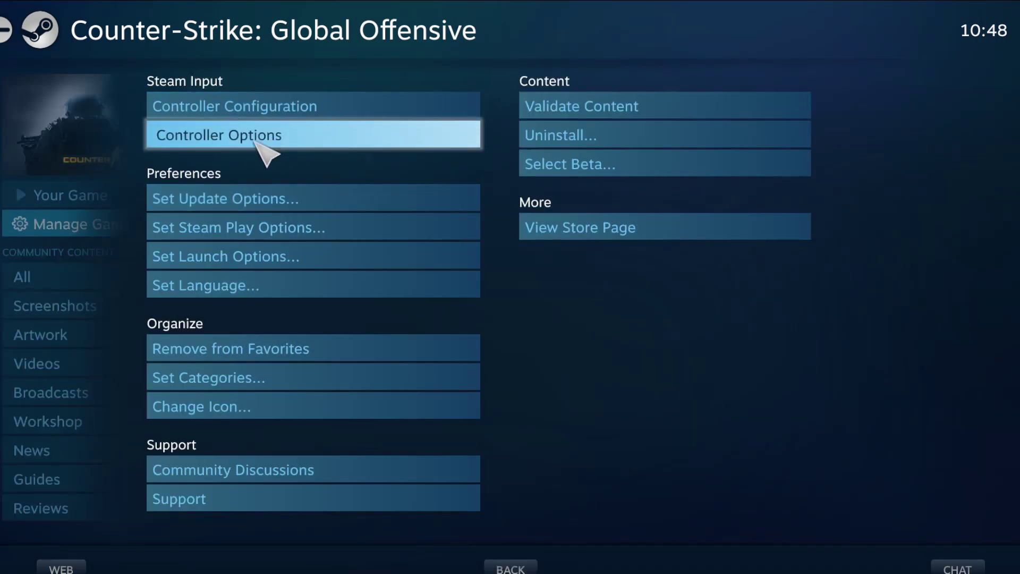
# - Set CS:GO's Steam Input Per-Game Setting to Forced Off and return to its play page
pyautogui.click(291, 137)
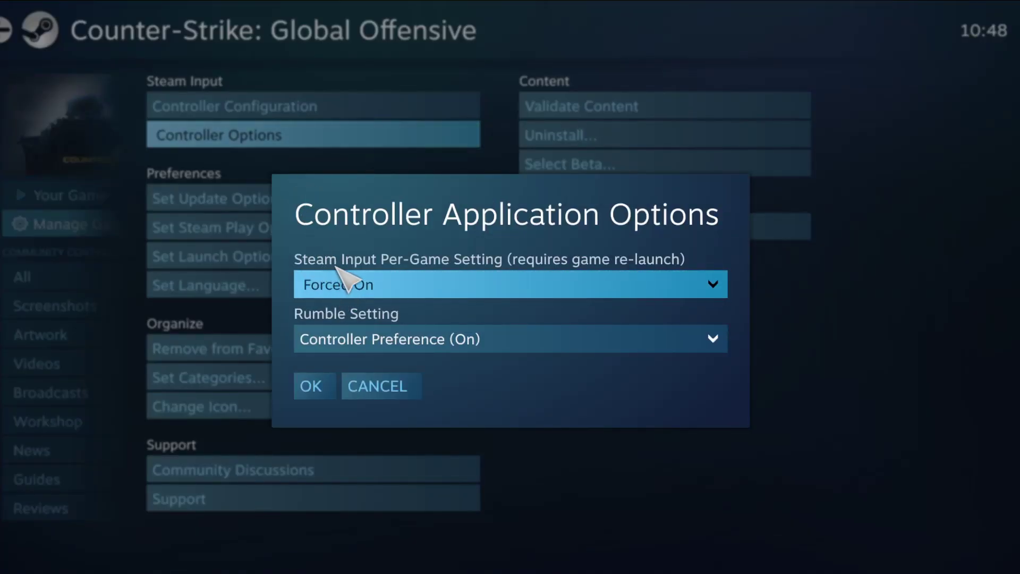
pyautogui.click(488, 285)
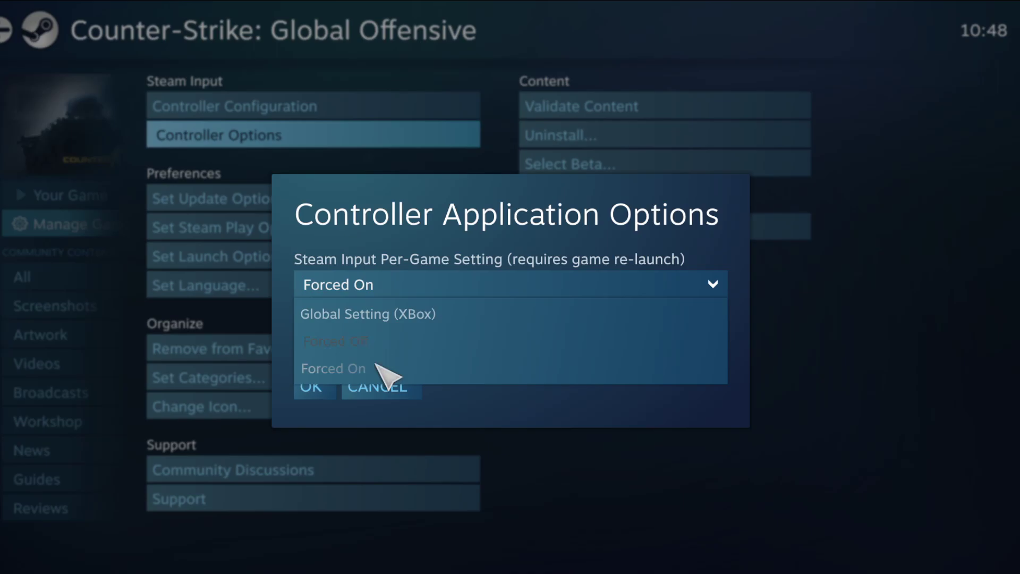
pyautogui.click(359, 343)
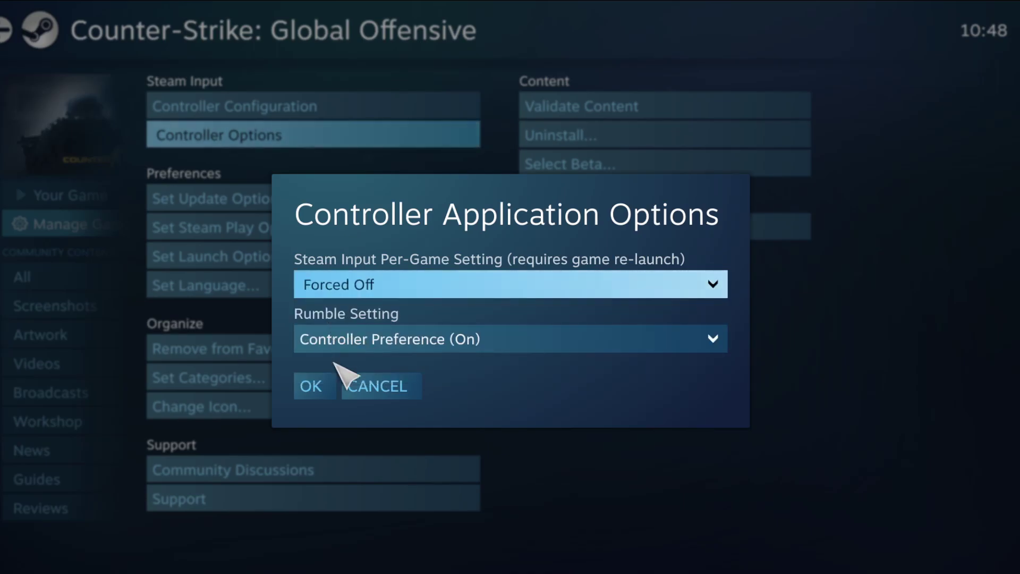
pyautogui.click(312, 389)
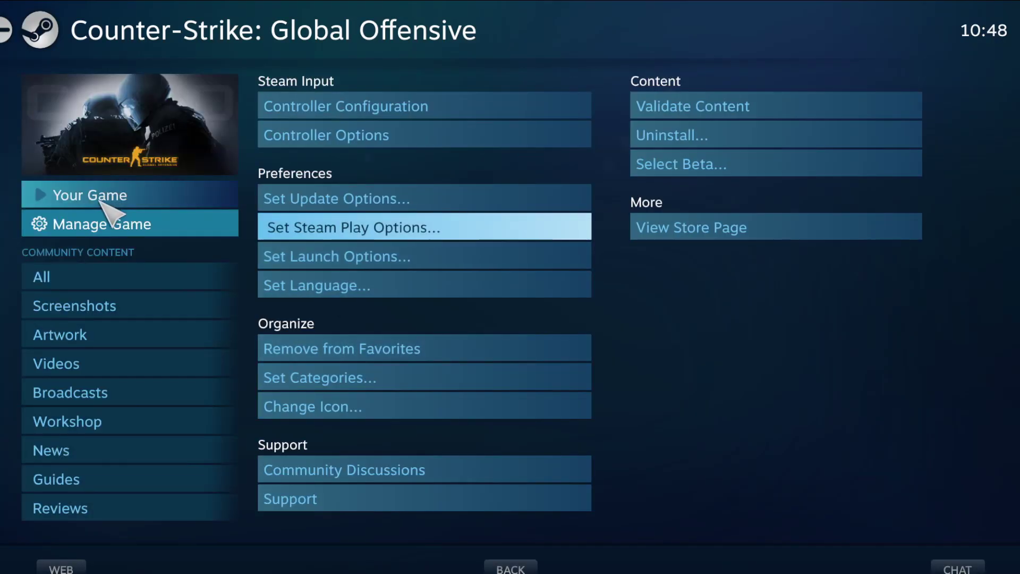
pyautogui.click(90, 195)
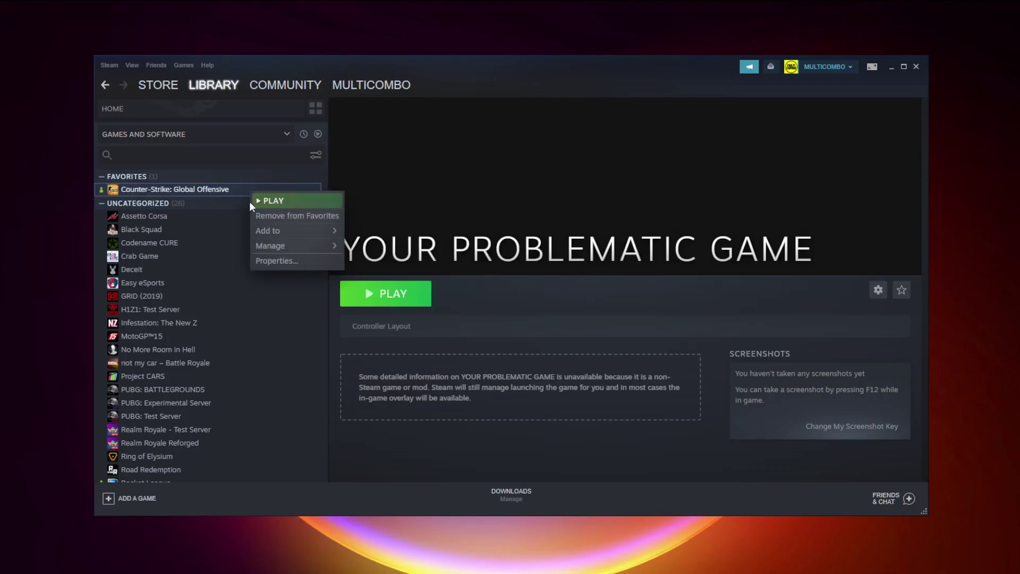
# - Set CS:GO's Properties controller override to Disable Steam Input
pyautogui.click(302, 260)
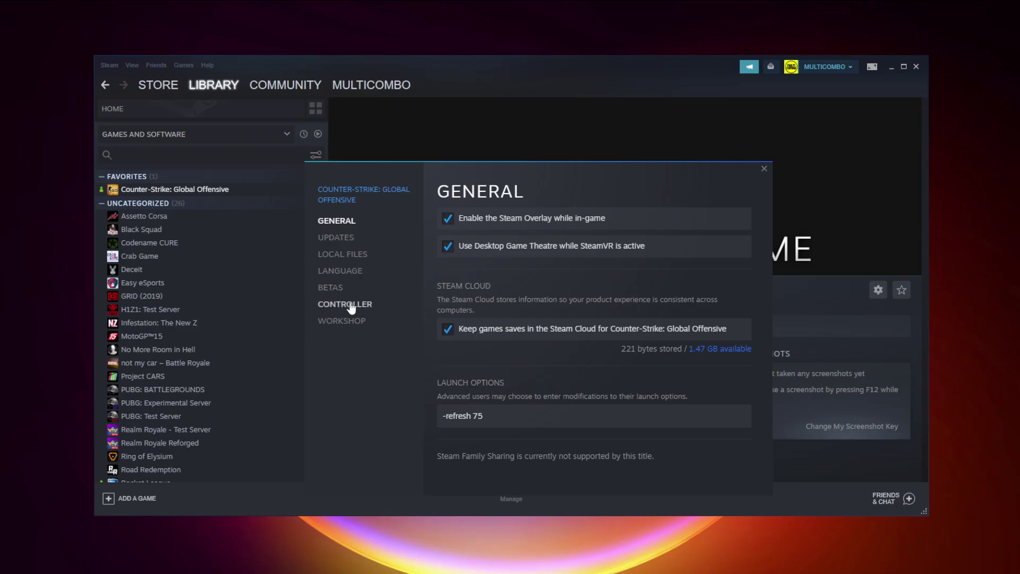
pyautogui.click(345, 304)
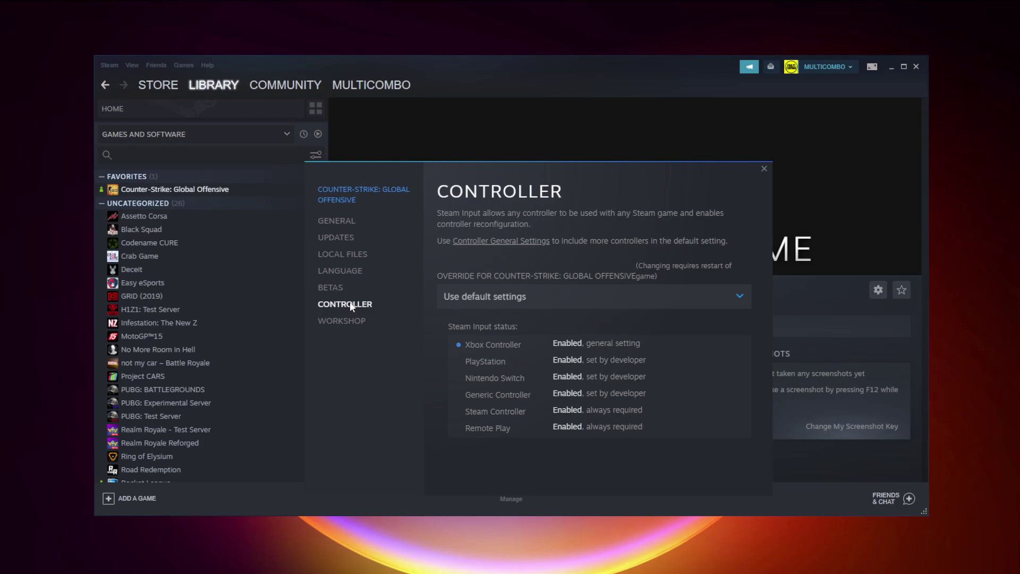
pyautogui.click(522, 301)
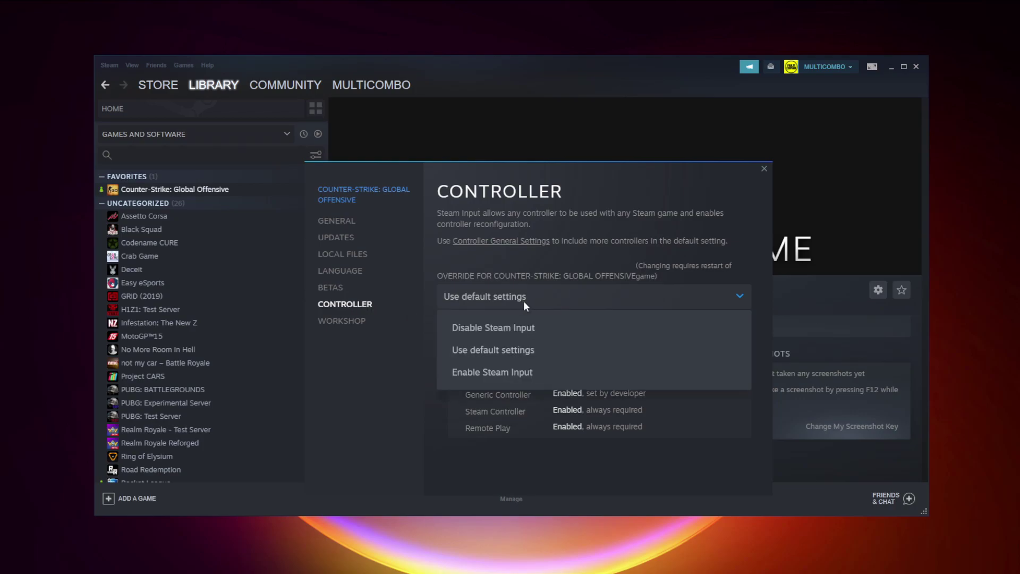
pyautogui.click(516, 330)
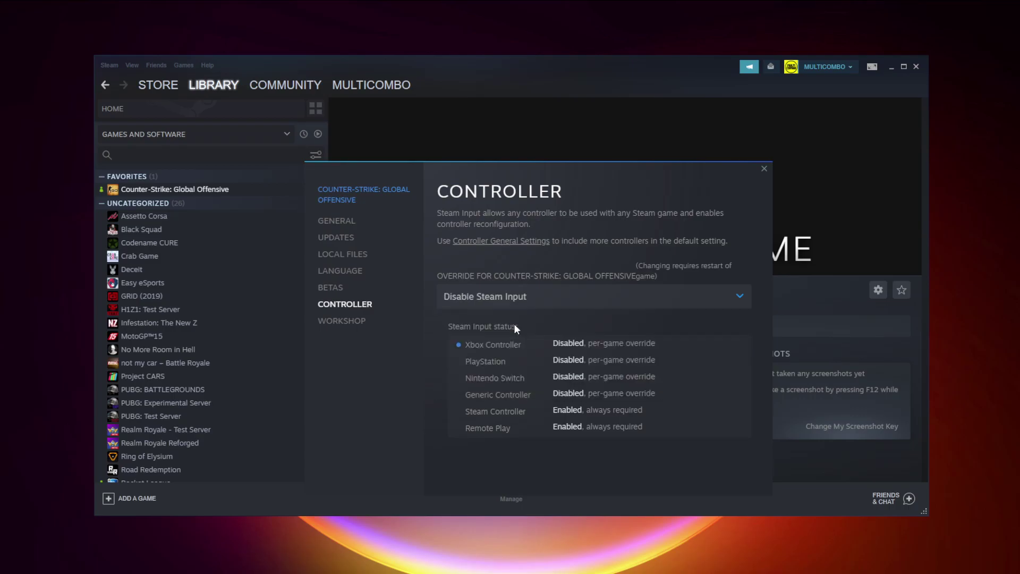
pyautogui.click(764, 169)
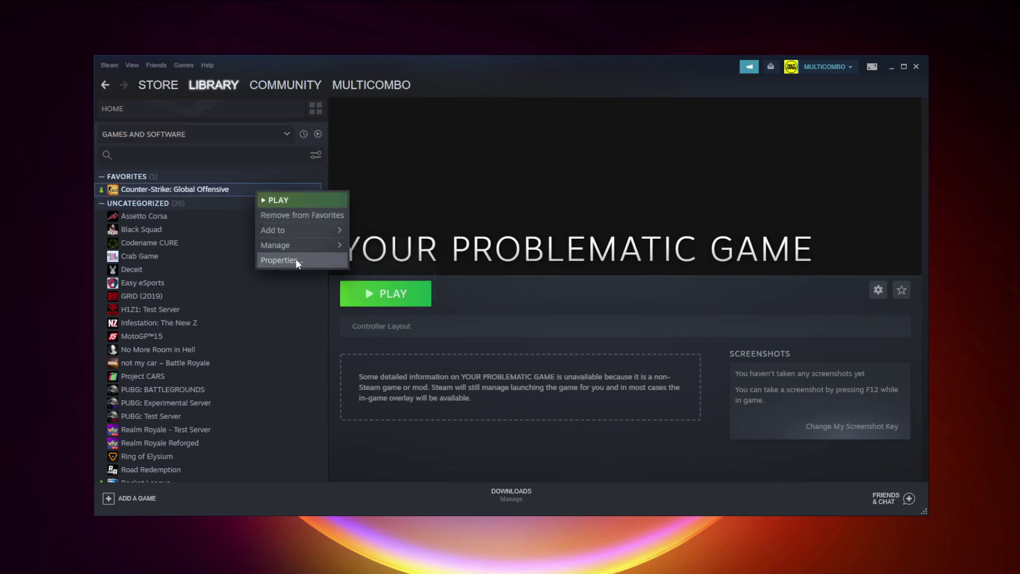
# - Change CS:GO's Properties controller override to Enable Steam Input
pyautogui.click(296, 259)
pyautogui.click(351, 309)
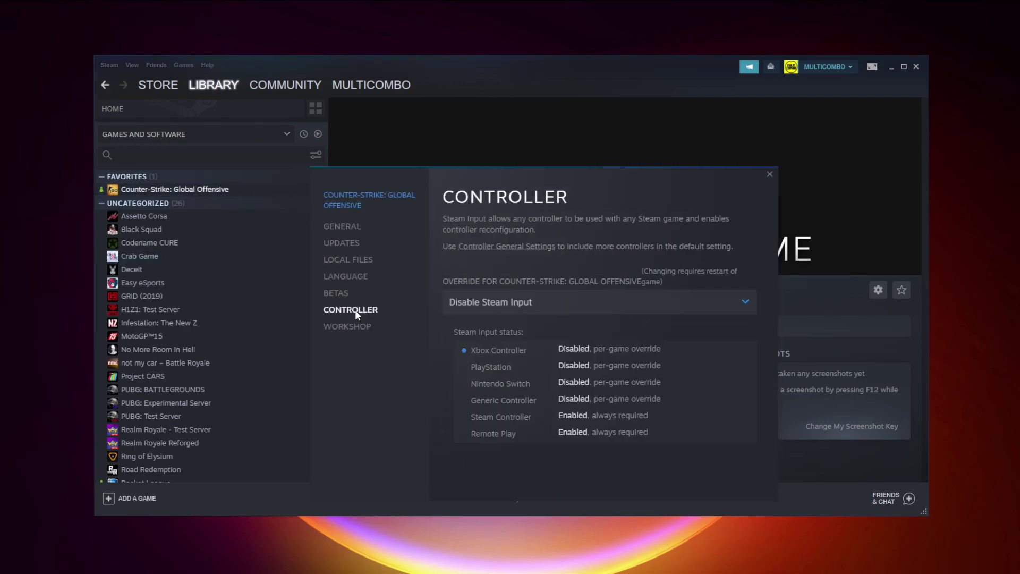
pyautogui.click(519, 301)
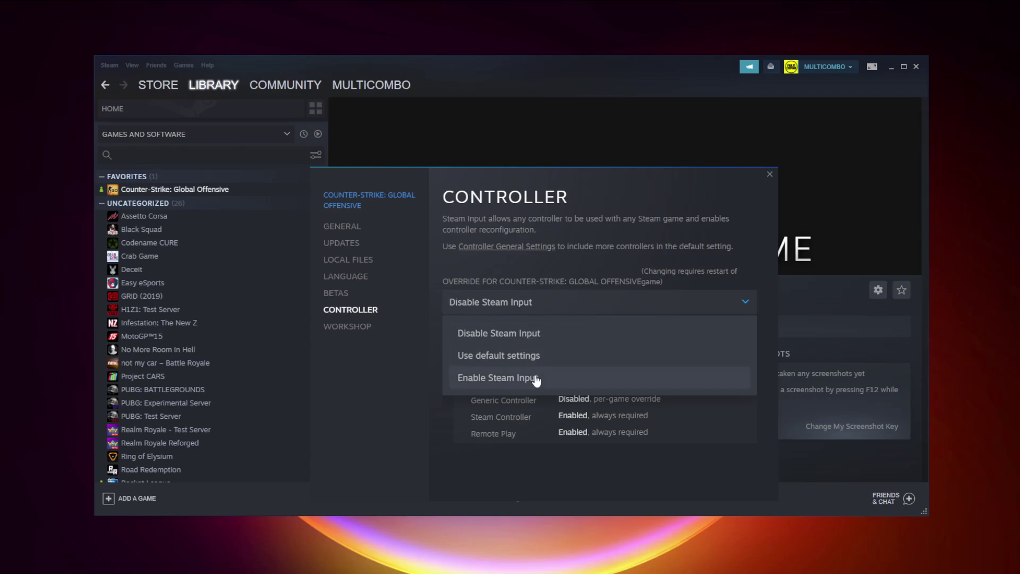
pyautogui.click(567, 379)
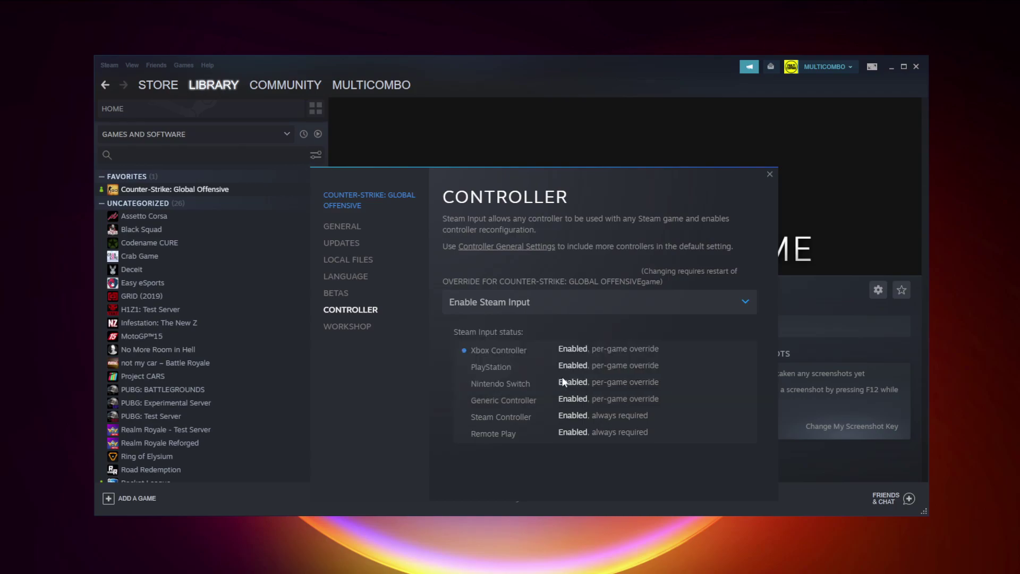
pyautogui.click(769, 175)
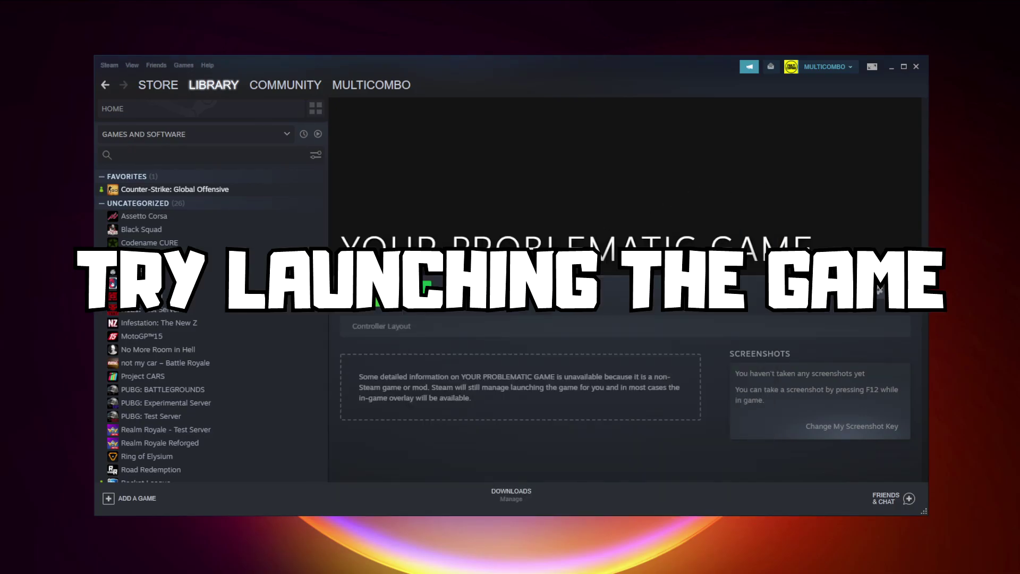